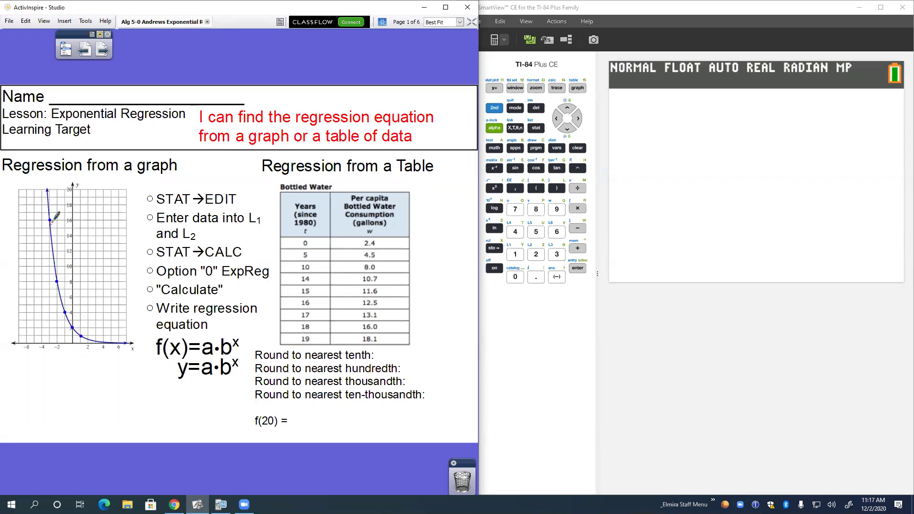
# Circle the uppermost marked point on the graph and handwrite (x, y) below it with arrows labelled "over" and "up".
pyautogui.moveTo(59, 212)
pyautogui.mouseDown()
pyautogui.moveTo(49, 228)
pyautogui.moveTo(51, 209)
pyautogui.mouseUp()
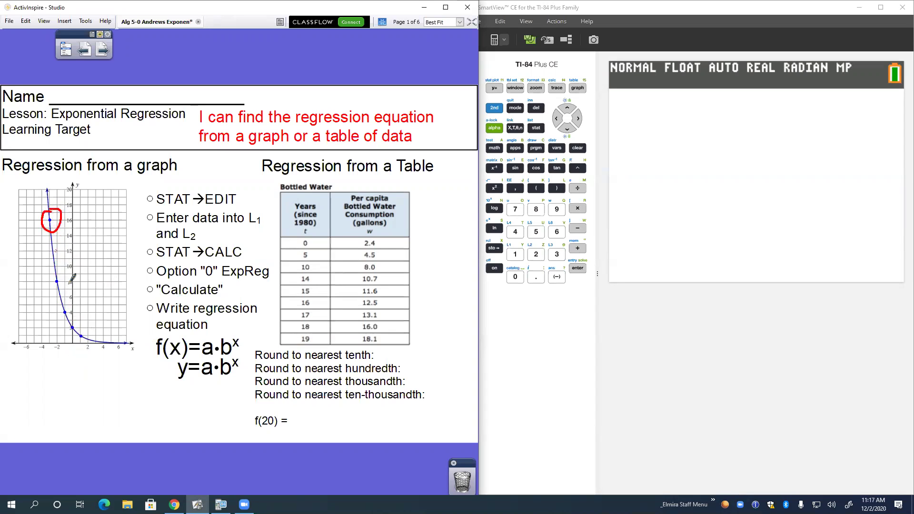
pyautogui.moveTo(42, 359)
pyautogui.mouseDown()
pyautogui.moveTo(40, 386)
pyautogui.moveTo(52, 371)
pyautogui.moveTo(60, 387)
pyautogui.moveTo(84, 381)
pyautogui.moveTo(38, 413)
pyautogui.moveTo(61, 417)
pyautogui.moveTo(75, 387)
pyautogui.moveTo(83, 415)
pyautogui.mouseUp()
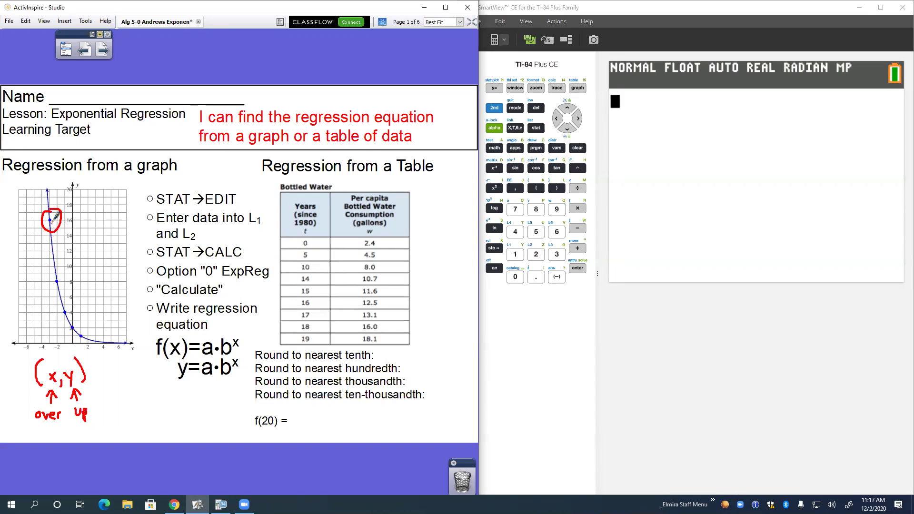
# Handwrite the coordinates (-3,16), (-2,8), (-1,4), (0,2) and (1,1) beside the marked points on the graph.
pyautogui.moveTo(70, 212)
pyautogui.mouseDown()
pyautogui.moveTo(68, 225)
pyautogui.moveTo(80, 215)
pyautogui.moveTo(84, 233)
pyautogui.moveTo(106, 220)
pyautogui.moveTo(104, 229)
pyautogui.mouseUp()
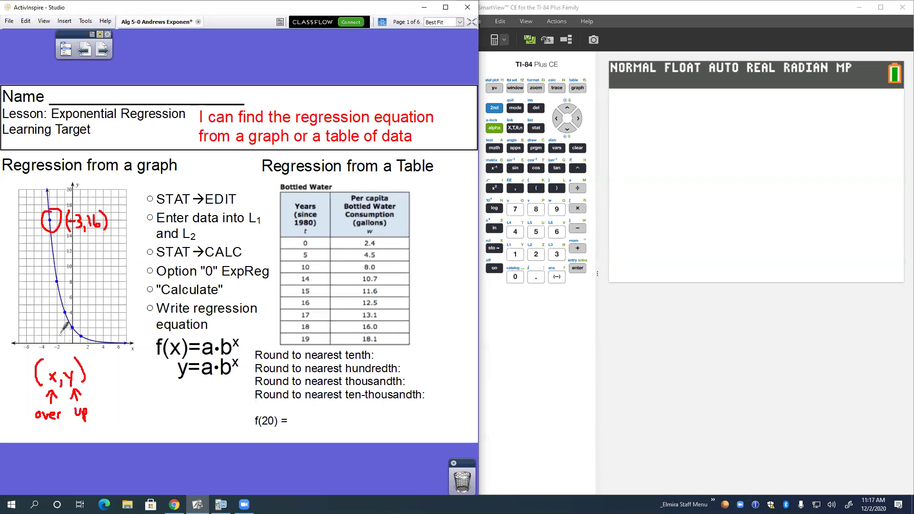
pyautogui.moveTo(66, 270)
pyautogui.mouseDown()
pyautogui.moveTo(93, 272)
pyautogui.moveTo(99, 279)
pyautogui.moveTo(97, 259)
pyautogui.moveTo(105, 286)
pyautogui.mouseUp()
pyautogui.moveTo(75, 301)
pyautogui.mouseDown()
pyautogui.moveTo(73, 314)
pyautogui.moveTo(93, 304)
pyautogui.moveTo(97, 313)
pyautogui.mouseUp()
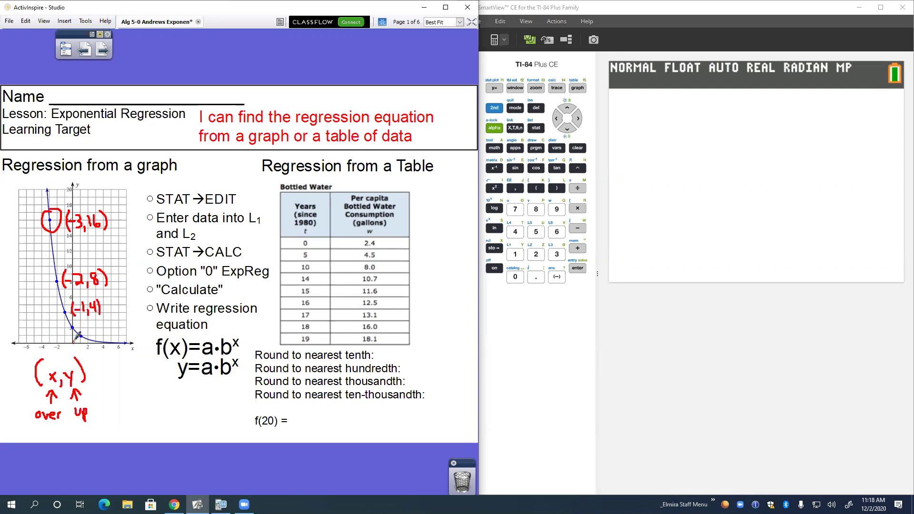
pyautogui.moveTo(79, 318)
pyautogui.mouseDown()
pyautogui.moveTo(77, 328)
pyautogui.moveTo(98, 320)
pyautogui.moveTo(98, 330)
pyautogui.mouseUp()
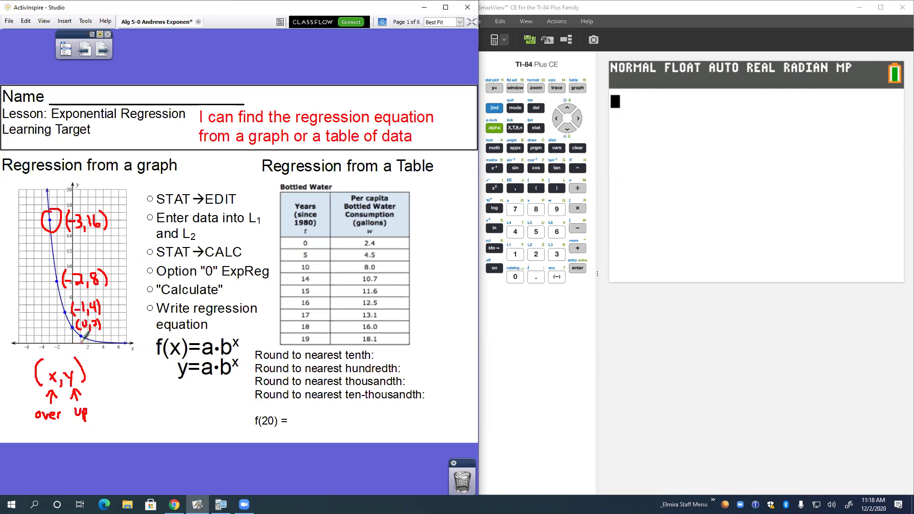
pyautogui.moveTo(94, 333); pyautogui.dragTo(113, 334)
# Open the list editor in TI-SmartView and annotate L1 with x and L2 with y in the ActivInspire instructions.
pyautogui.click(537, 129)
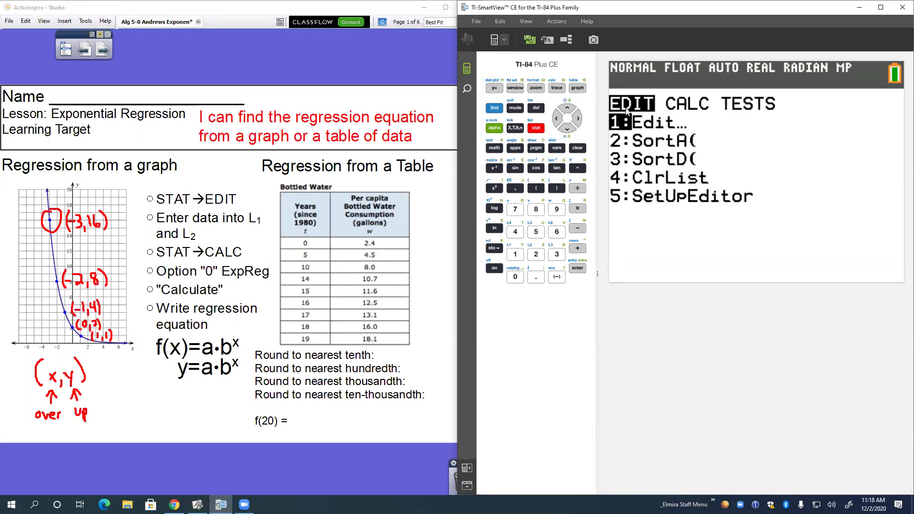
pyautogui.click(578, 269)
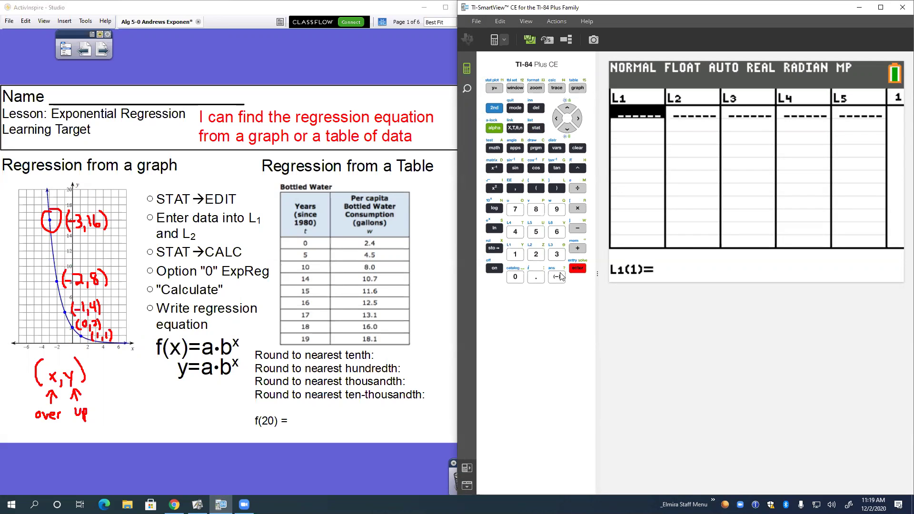
pyautogui.moveTo(252, 200); pyautogui.dragTo(258, 209)
pyautogui.moveTo(199, 229); pyautogui.dragTo(201, 247)
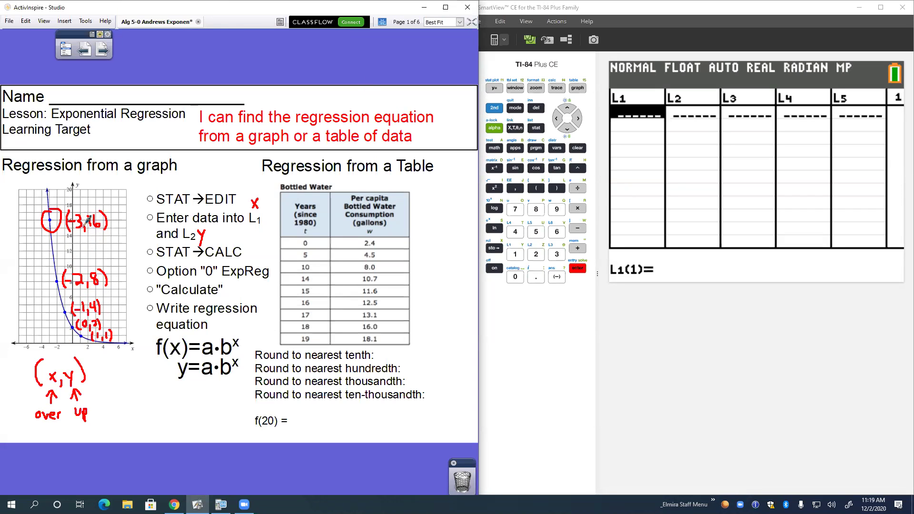
# In TI-SmartView, enter the x-values -3, -2, -1, 0 and 1 into list L1.
pyautogui.click(557, 278)
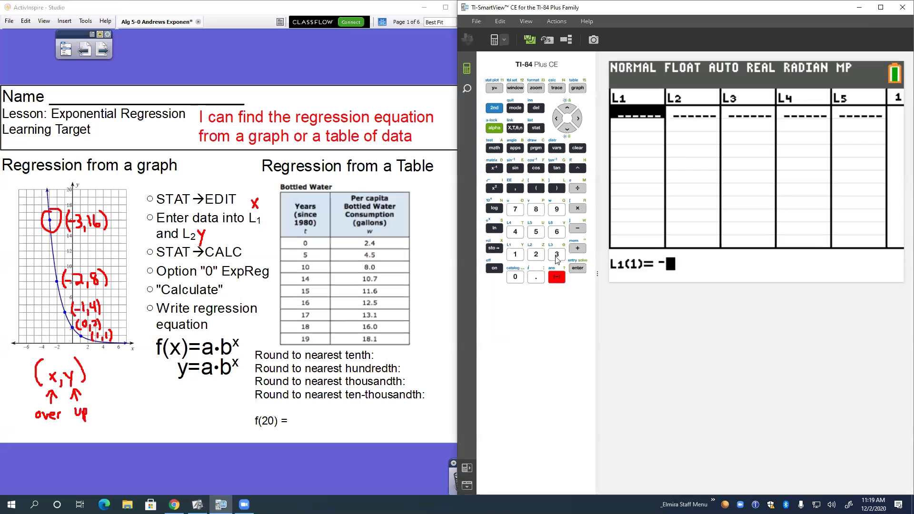
pyautogui.click(557, 255)
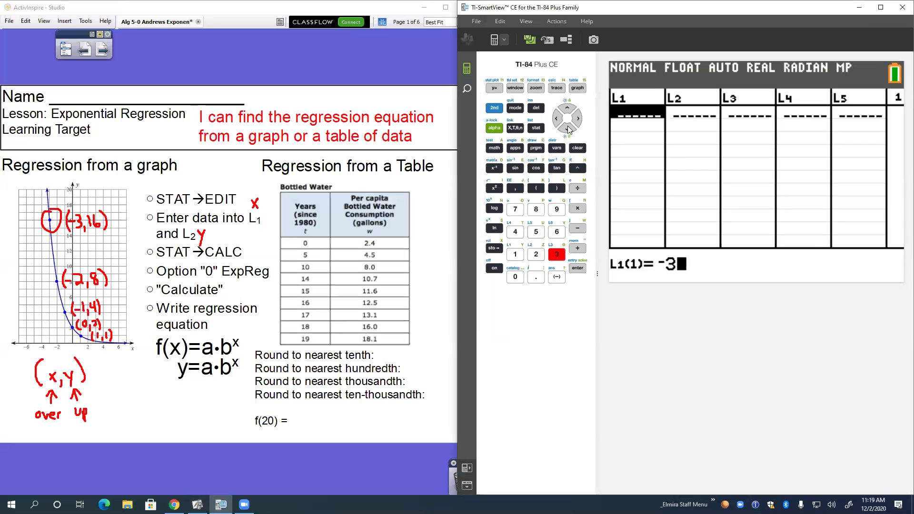
pyautogui.click(568, 129)
pyautogui.click(557, 277)
pyautogui.click(541, 253)
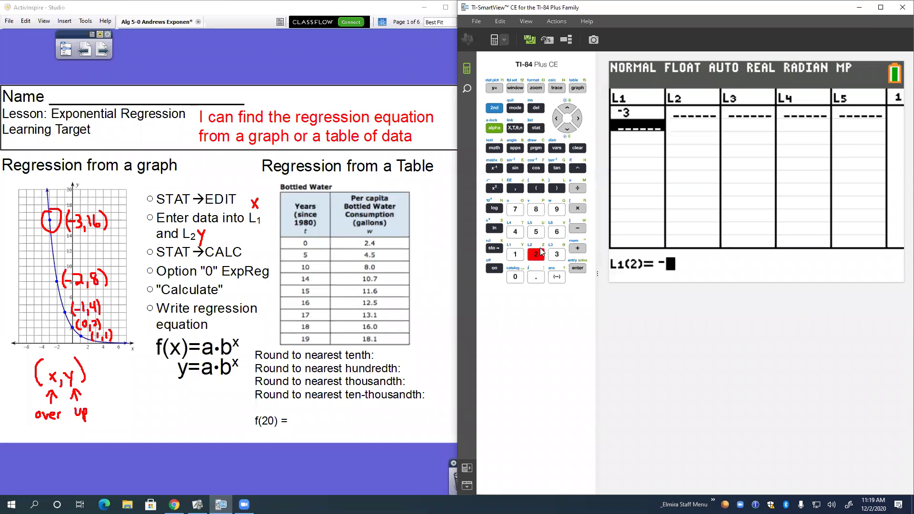
pyautogui.click(567, 128)
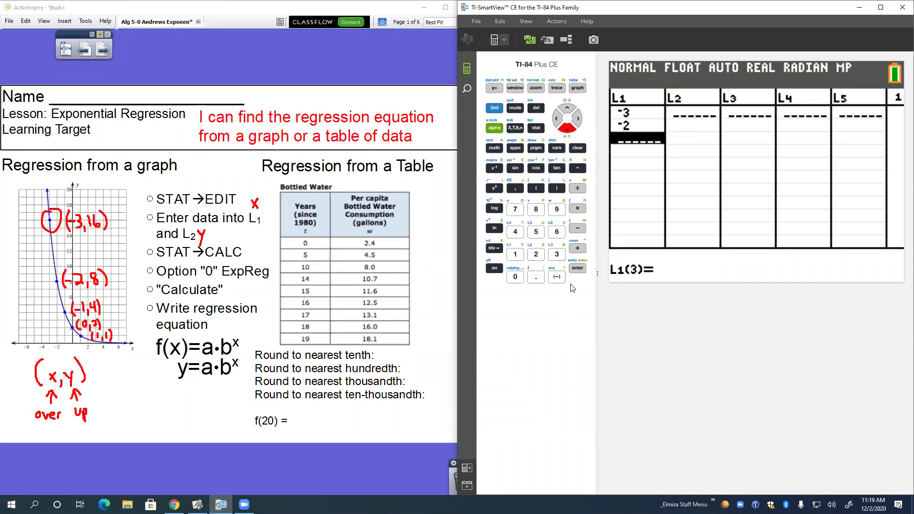
pyautogui.click(557, 277)
pyautogui.click(515, 254)
pyautogui.click(567, 128)
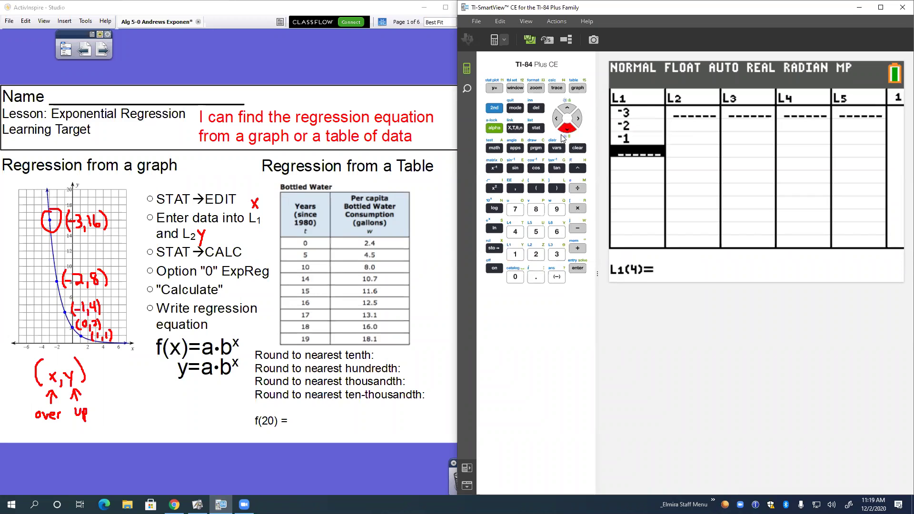
pyautogui.click(516, 277)
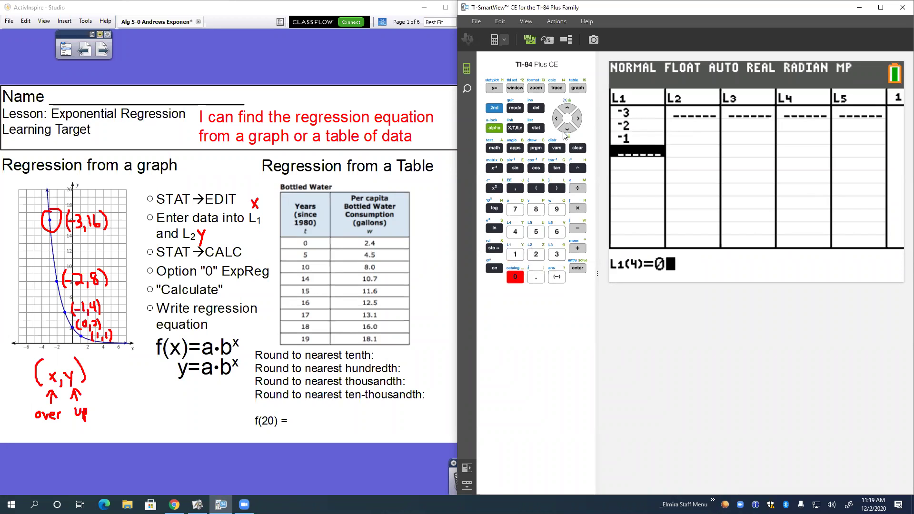
pyautogui.click(567, 129)
pyautogui.click(515, 254)
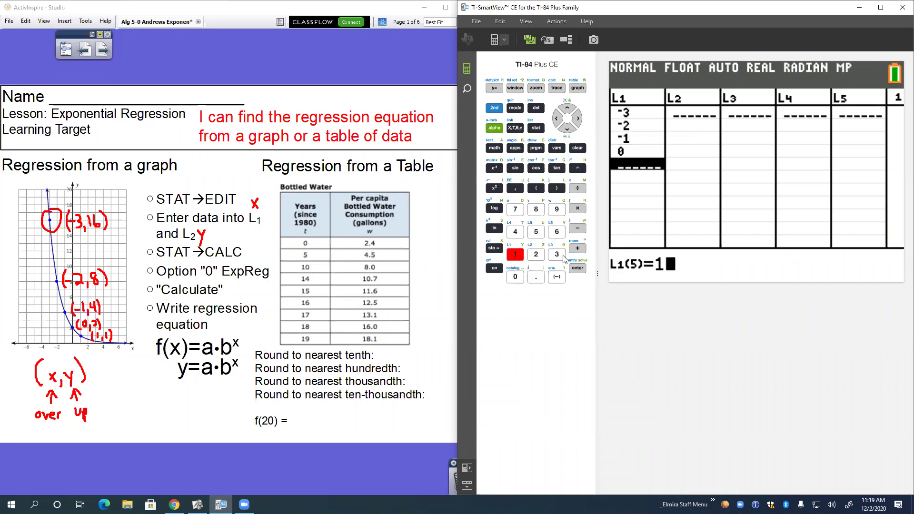
pyautogui.click(568, 128)
# Enter the matching y-values 16, 8, 4, 2 and 1 into list L2.
pyautogui.click(579, 119)
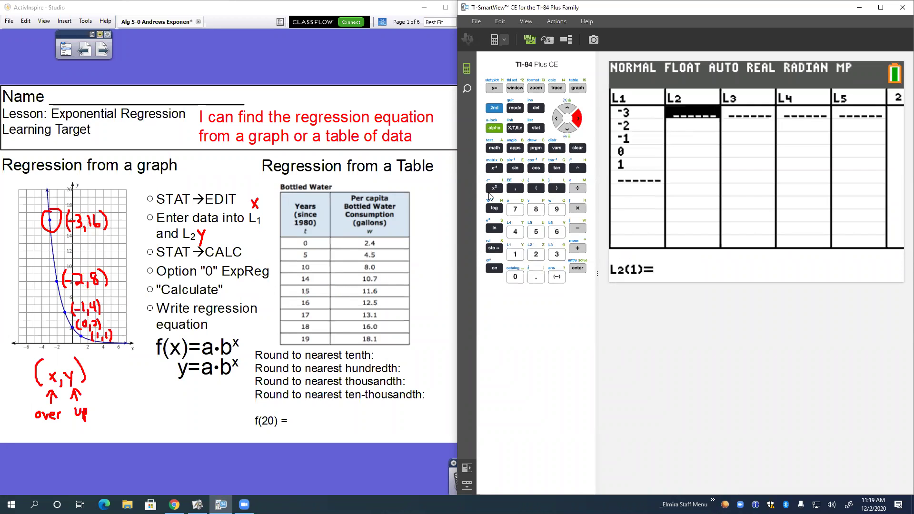
pyautogui.click(515, 255)
pyautogui.click(557, 232)
pyautogui.click(567, 128)
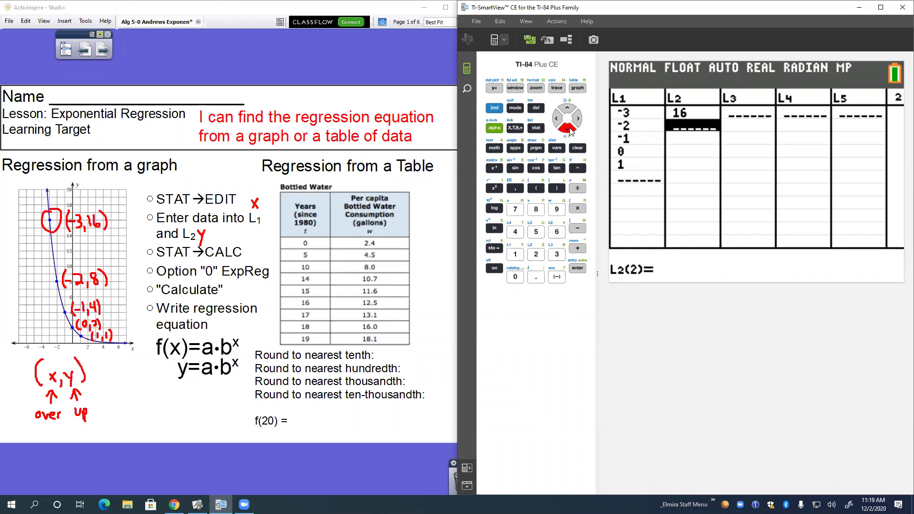
pyautogui.click(536, 210)
pyautogui.click(567, 129)
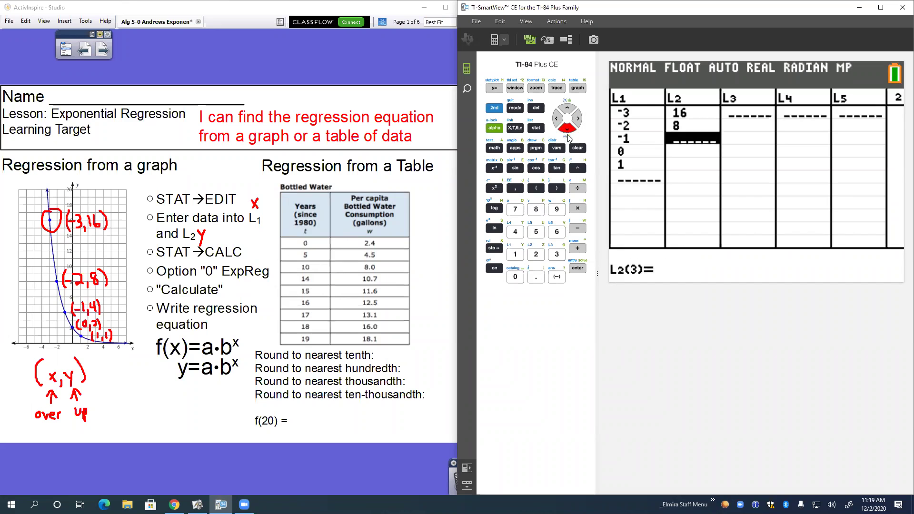
pyautogui.click(516, 232)
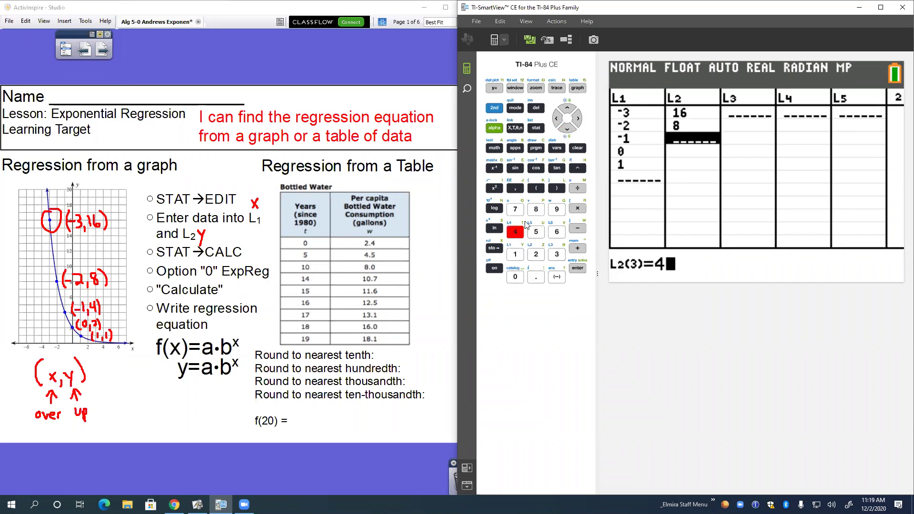
pyautogui.click(567, 129)
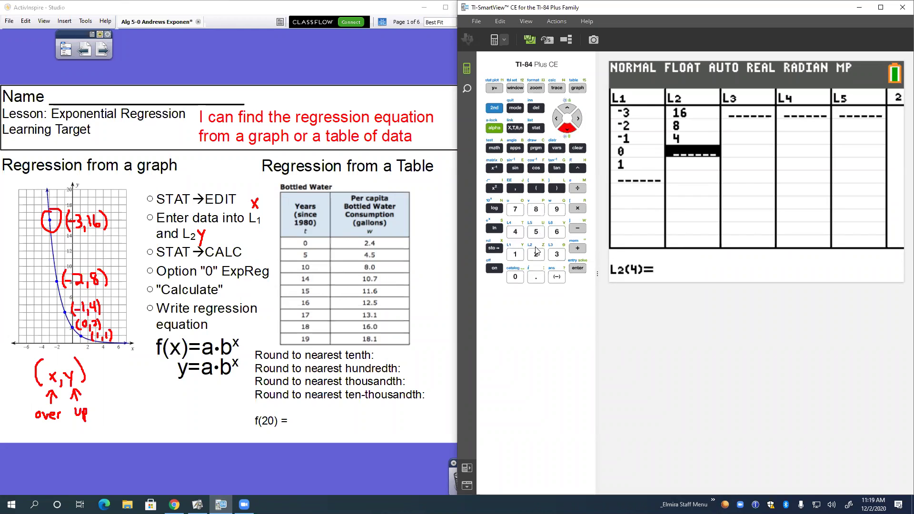
pyautogui.click(536, 254)
pyautogui.click(567, 128)
pyautogui.click(515, 254)
pyautogui.click(568, 129)
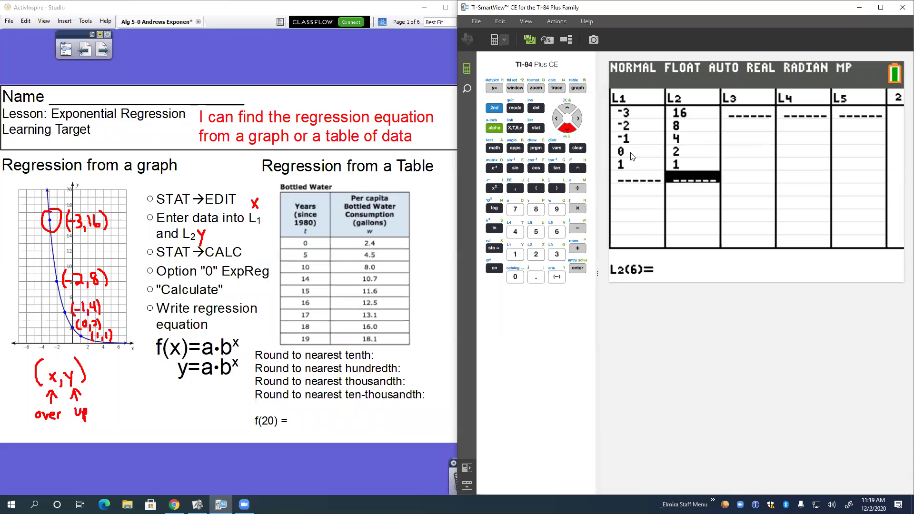
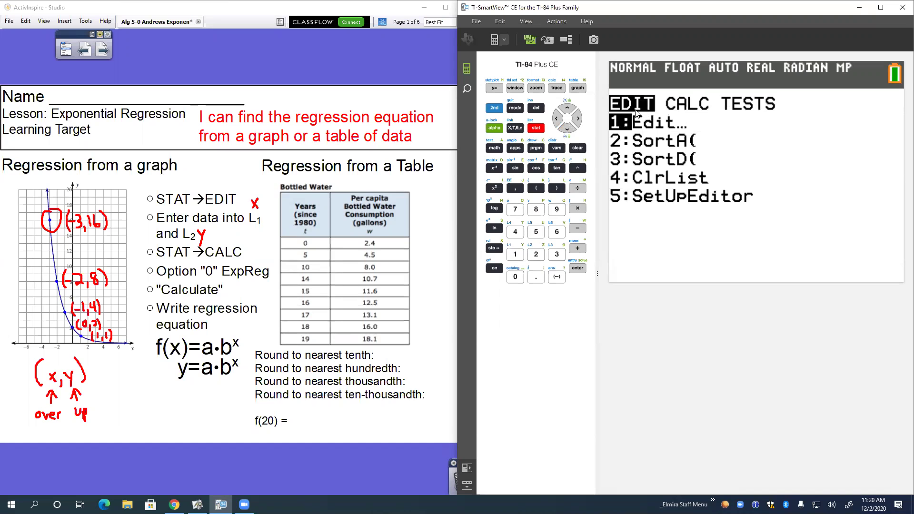
# Box "0" ExpReg in the worksheet instructions and open the ExpReg setup among the calculator's statistics calculations.
pyautogui.click(578, 120)
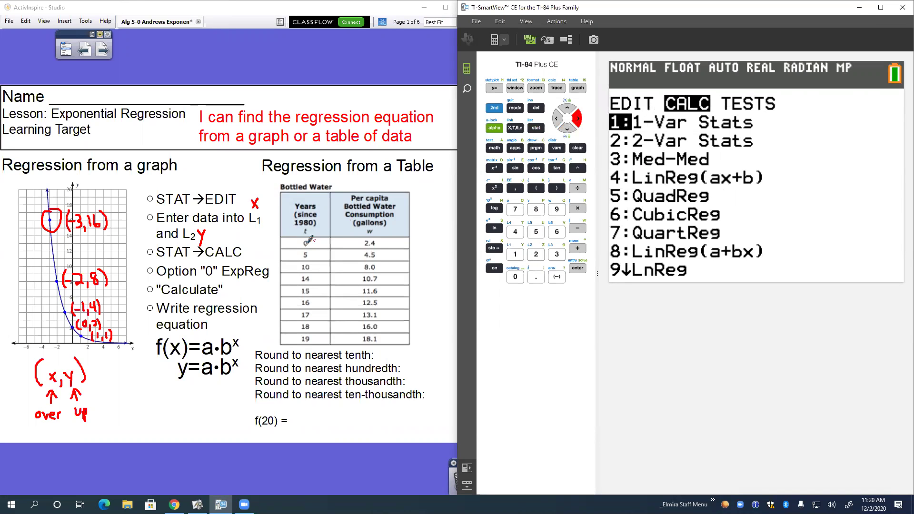
pyautogui.moveTo(202, 276)
pyautogui.mouseDown()
pyautogui.moveTo(274, 278)
pyautogui.moveTo(257, 262)
pyautogui.moveTo(209, 263)
pyautogui.moveTo(198, 268)
pyautogui.moveTo(200, 280)
pyautogui.mouseUp()
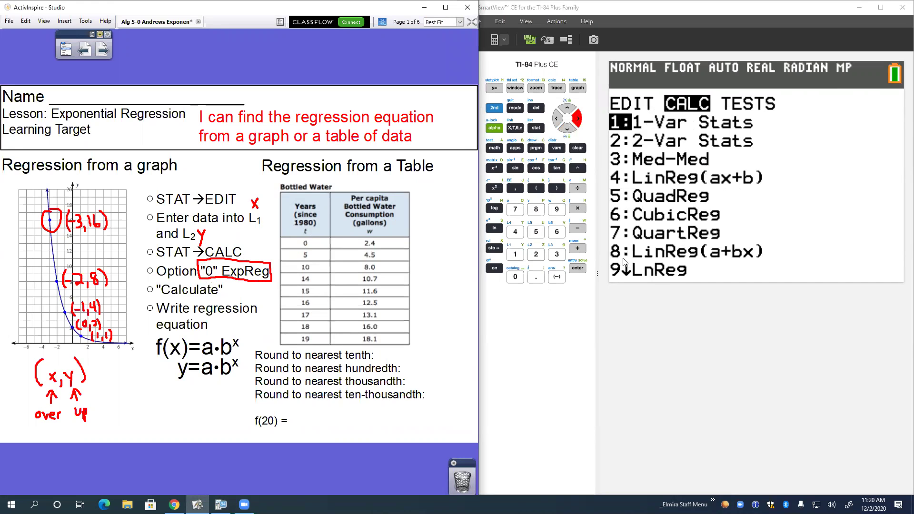
pyautogui.click(566, 130)
pyautogui.click(566, 129)
pyautogui.click(567, 129)
pyautogui.click(567, 129)
pyautogui.click(567, 130)
pyautogui.click(566, 130)
pyautogui.click(567, 129)
pyautogui.click(566, 129)
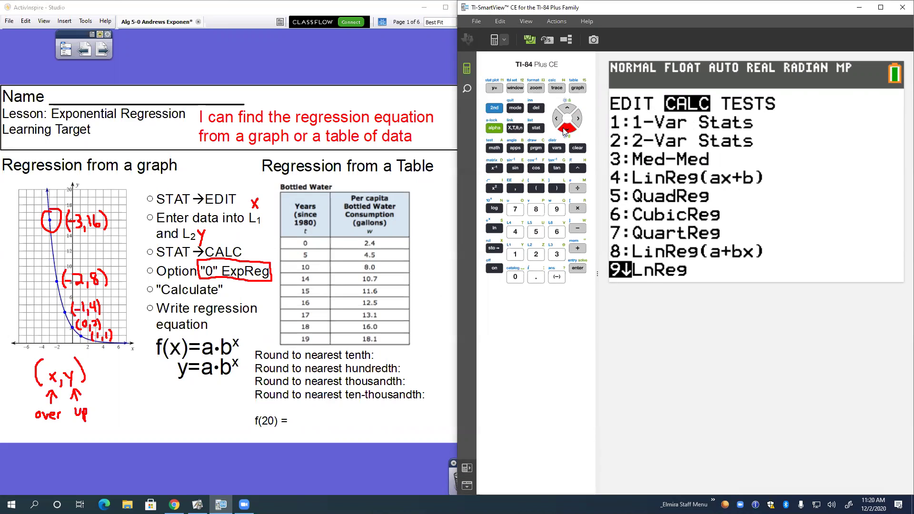
pyautogui.click(565, 129)
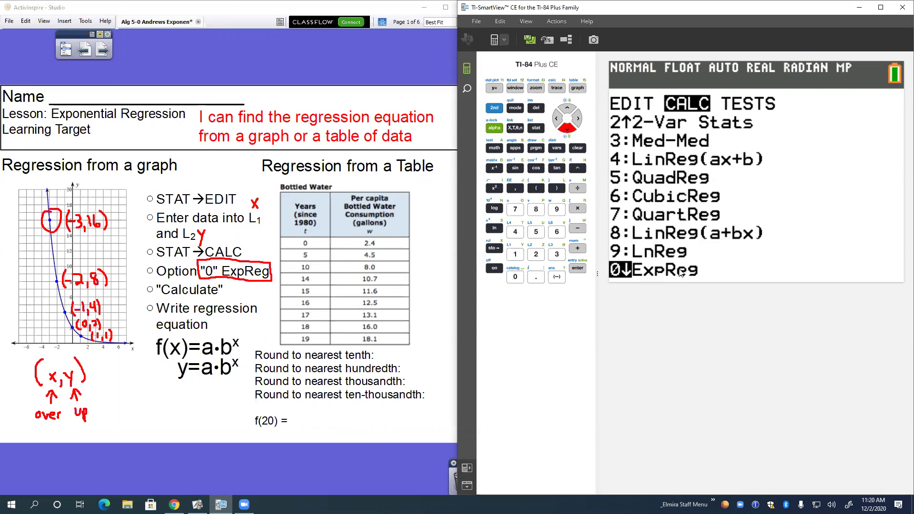
pyautogui.click(577, 271)
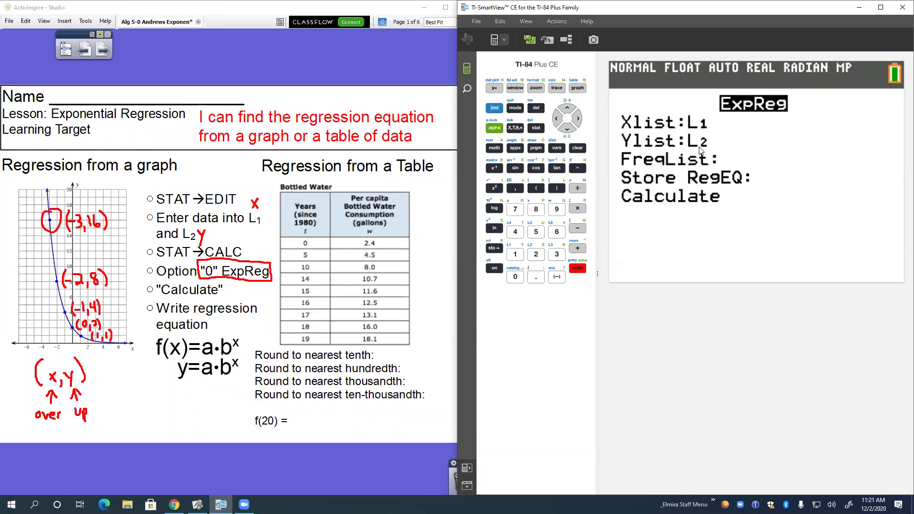
# Calculate the exponential regression with L1 as Xlist and L2 as Ylist, leaving FreqList and Store RegEQ blank.
pyautogui.click(565, 132)
pyautogui.click(565, 132)
pyautogui.click(563, 133)
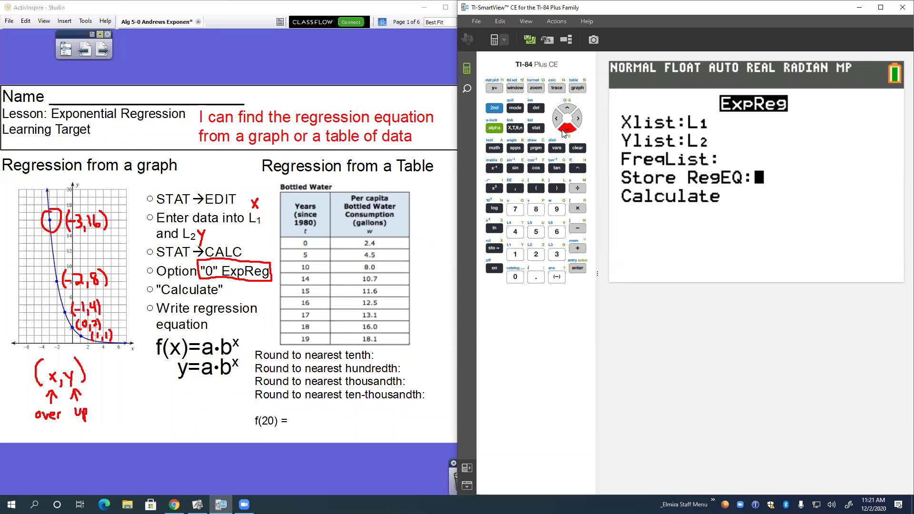
pyautogui.click(564, 133)
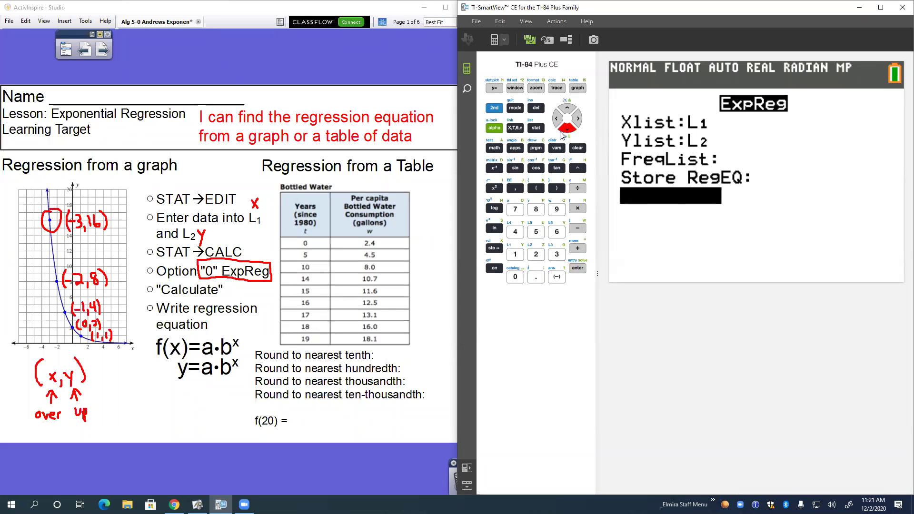
pyautogui.click(577, 269)
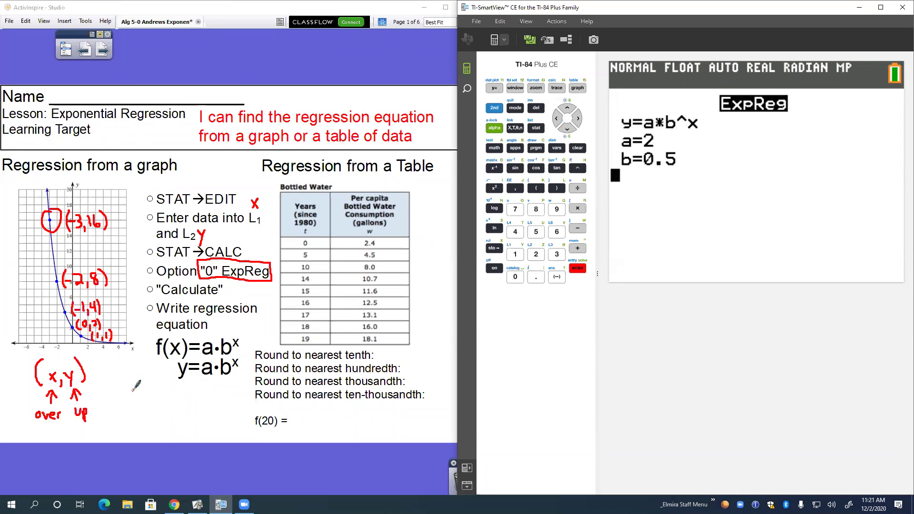
# Handwrite the regression equation f(x) = 2·0.5^x beneath the general form on the ActivInspire worksheet.
pyautogui.moveTo(126, 400)
pyautogui.mouseDown()
pyautogui.moveTo(152, 393)
pyautogui.moveTo(154, 403)
pyautogui.moveTo(192, 406)
pyautogui.moveTo(230, 397)
pyautogui.mouseUp()
pyautogui.click(194, 397)
pyautogui.click(219, 409)
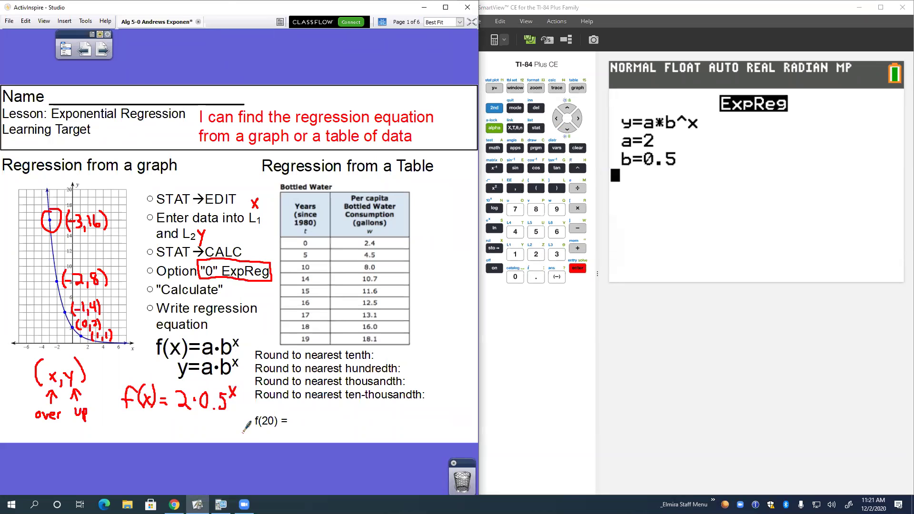